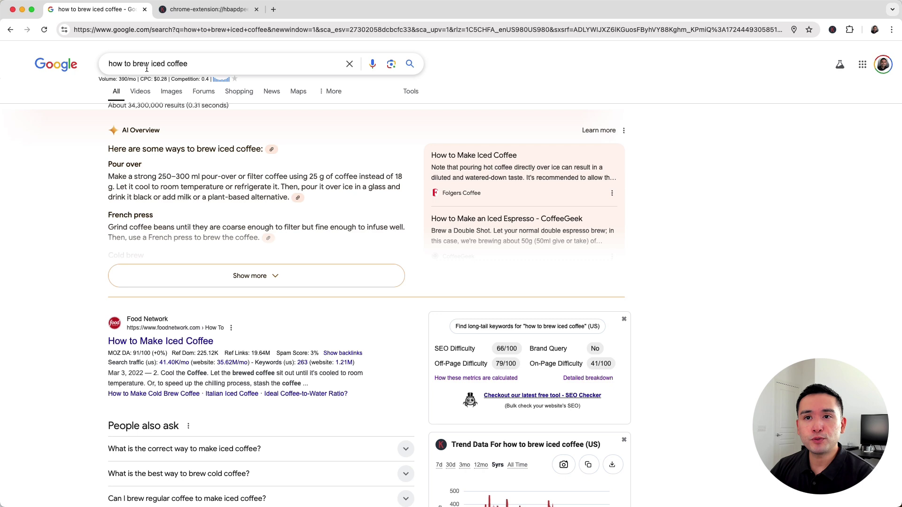
# Dismiss the Keywords Everywhere panel and check the query's 390/mo volume, $0.28 CPC and 0.4 competition
pyautogui.click(832, 30)
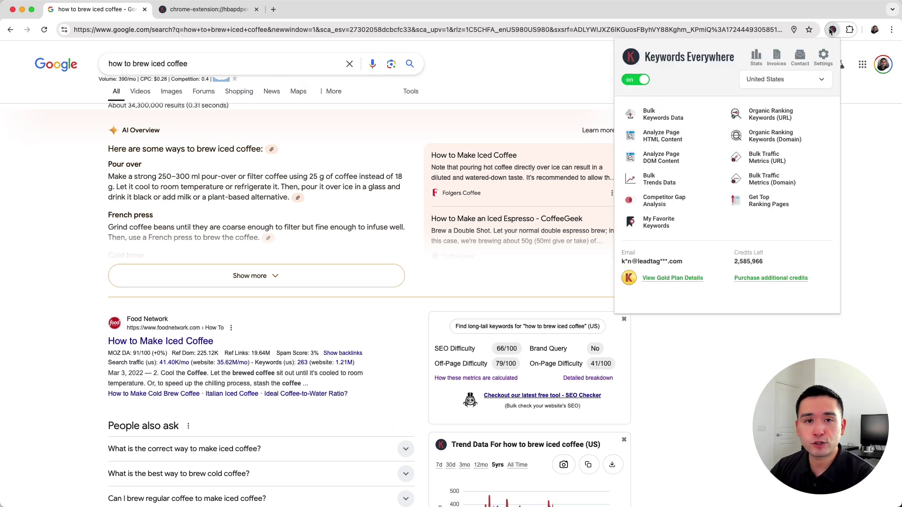
pyautogui.click(537, 61)
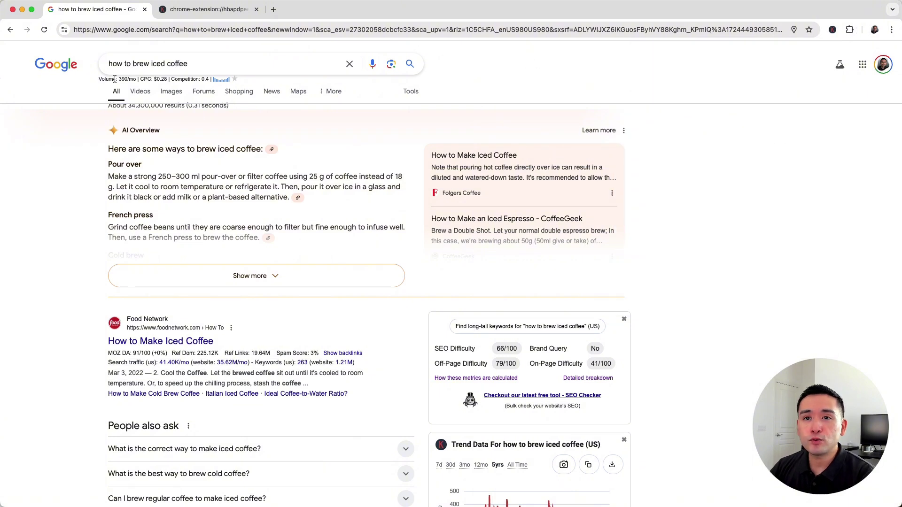
pyautogui.scroll(5, 114, 78)
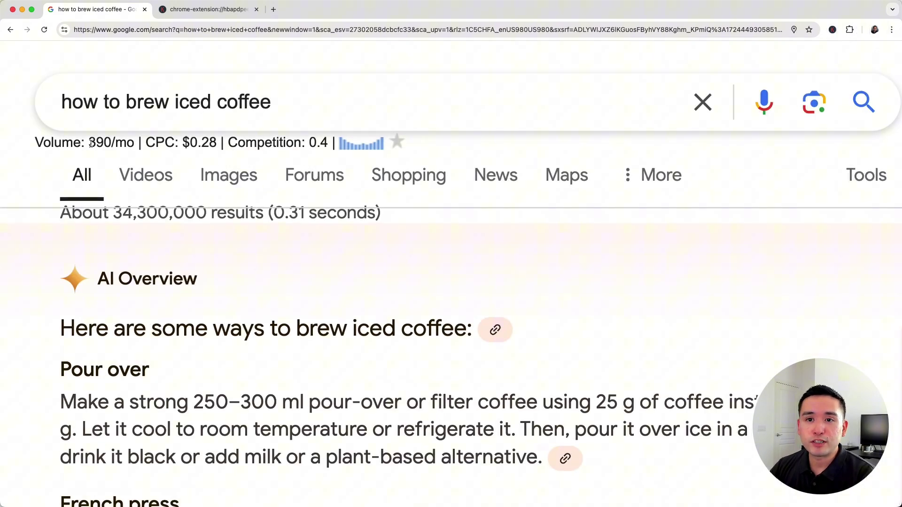
pyautogui.moveTo(90, 142); pyautogui.dragTo(124, 144)
pyautogui.click(101, 144)
pyautogui.scroll(-5, 101, 144)
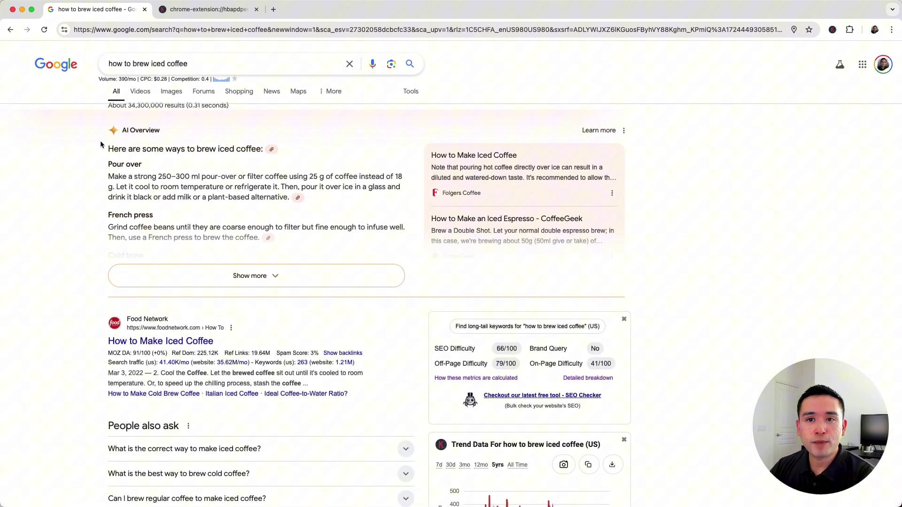
pyautogui.scroll(-1, 84, 146)
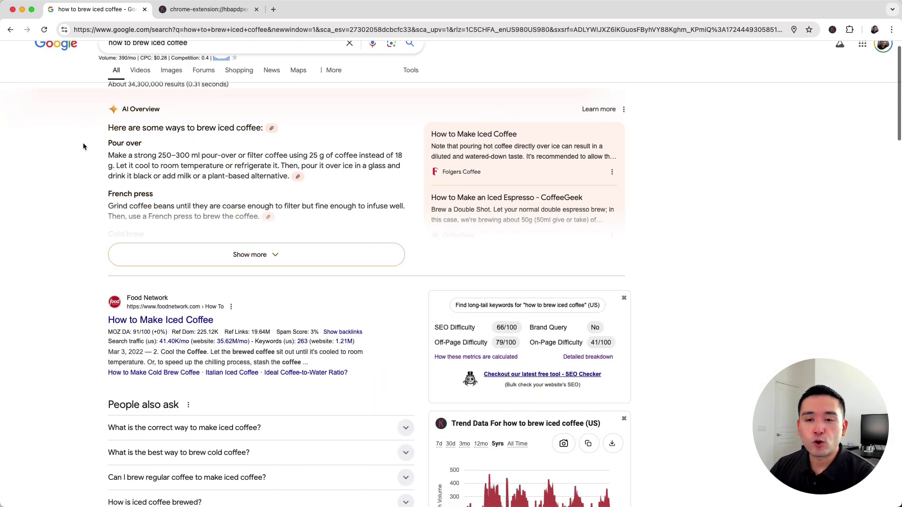
pyautogui.scroll(-4, 69, 247)
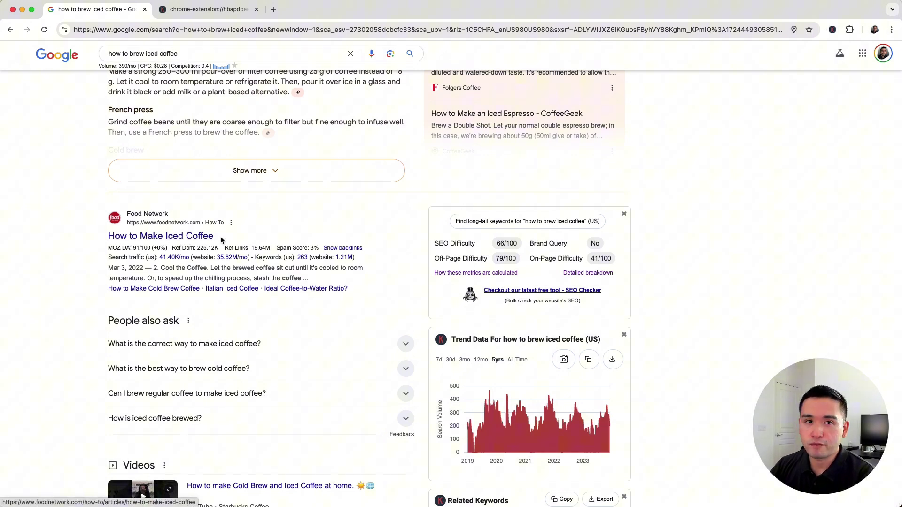
pyautogui.scroll(-5, 95, 253)
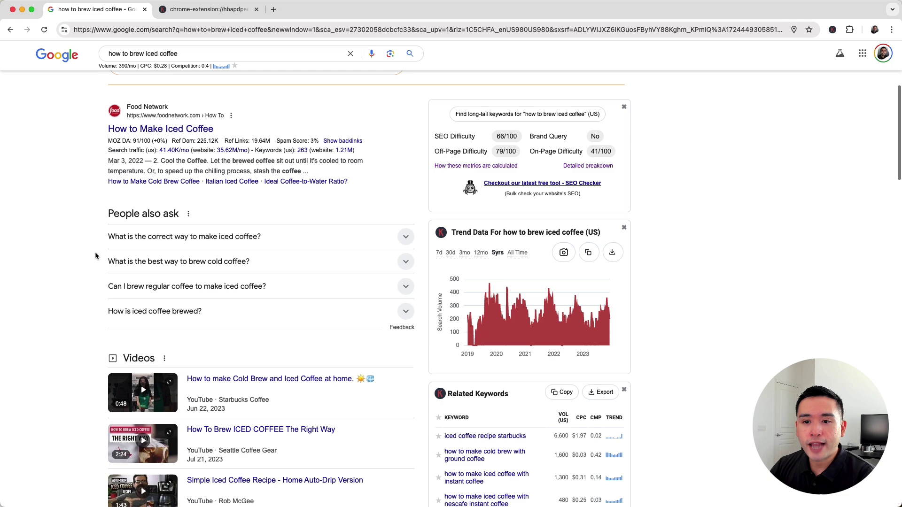
pyautogui.scroll(-5, 95, 255)
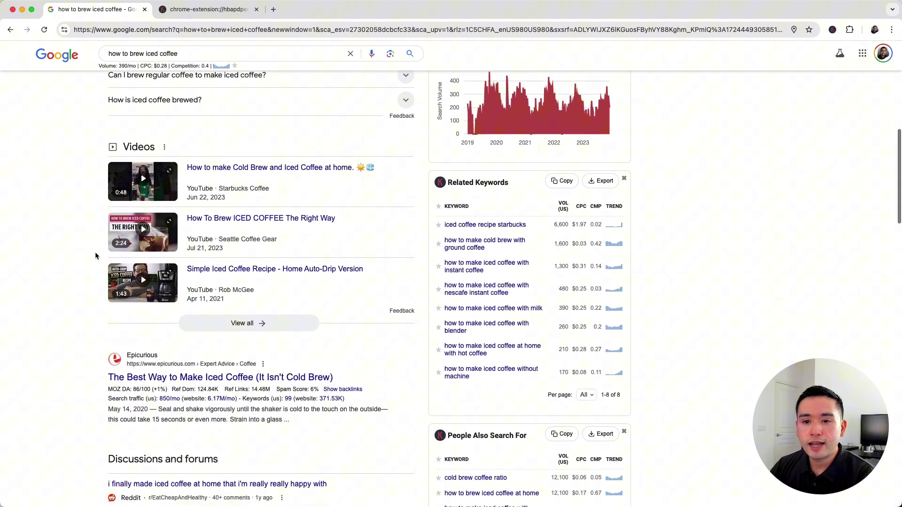
pyautogui.moveTo(155, 352)
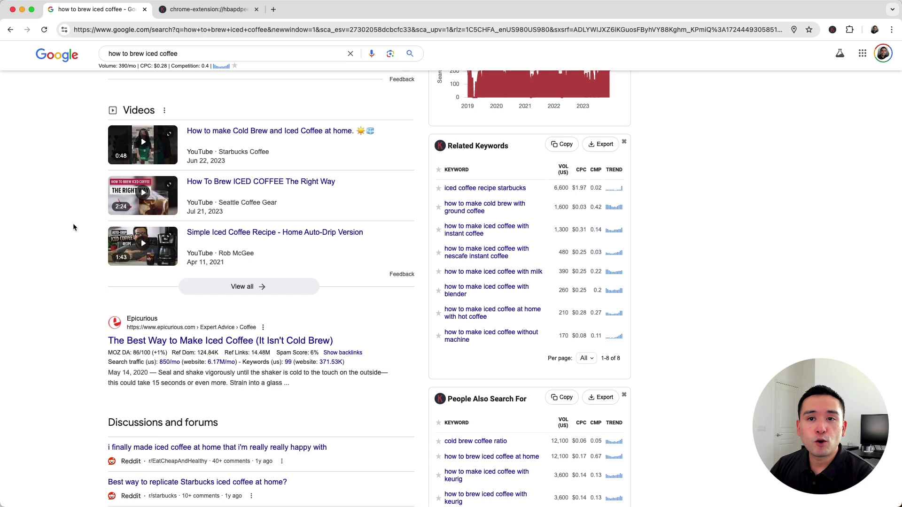
pyautogui.scroll(1, 72, 225)
pyautogui.scroll(3, 73, 227)
pyautogui.scroll(6, 72, 226)
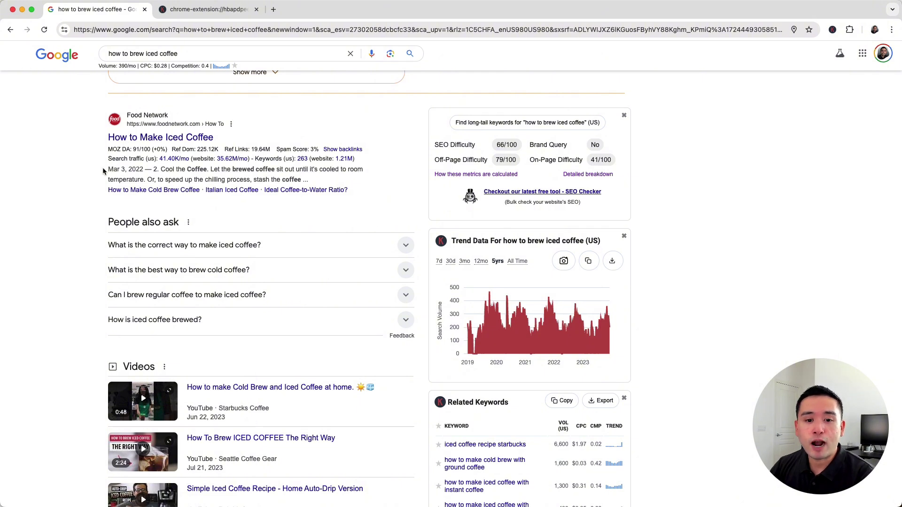
pyautogui.scroll(1, 102, 171)
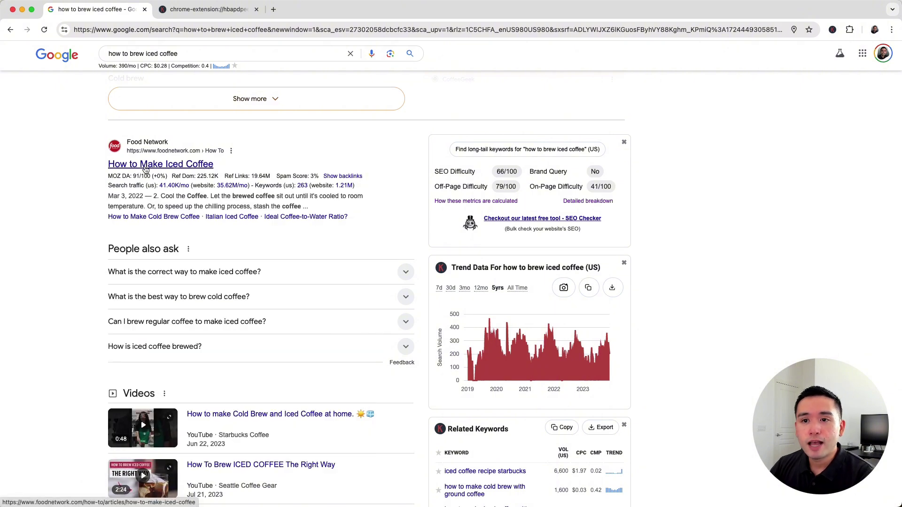
# Show the Food Network article's traffic card: 41,400/mo traffic and 263 ranking keywords
pyautogui.moveTo(270, 184)
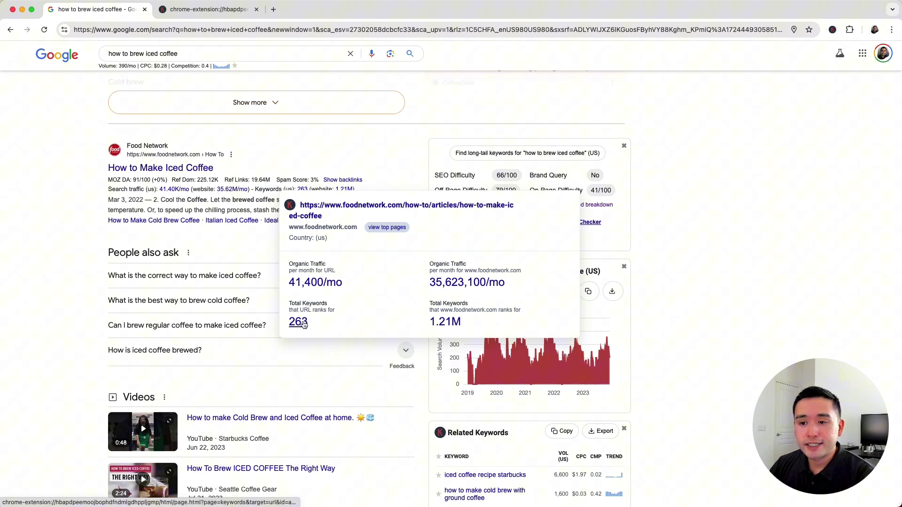
# Open the Food Network article's 263-keyword table and review it, noting 14,800/mo for 'how to make iced coffee'
pyautogui.click(231, 9)
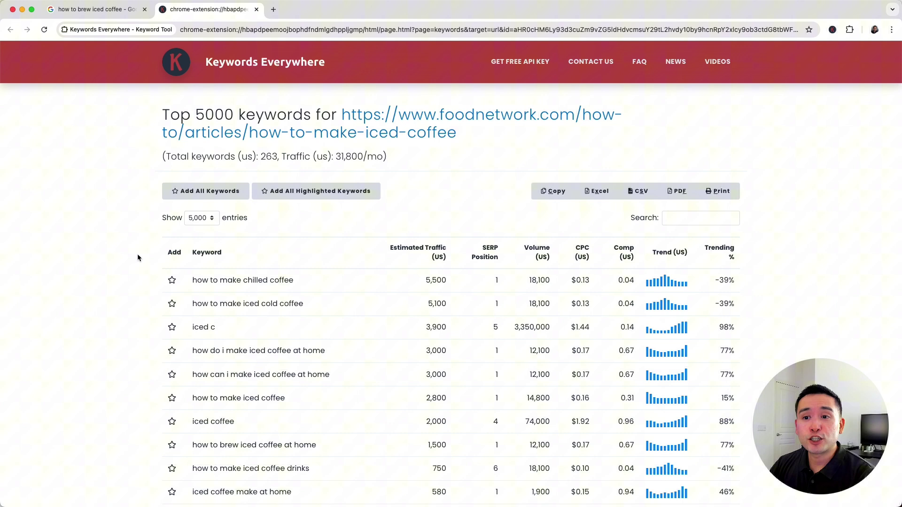
pyautogui.scroll(-1, 138, 257)
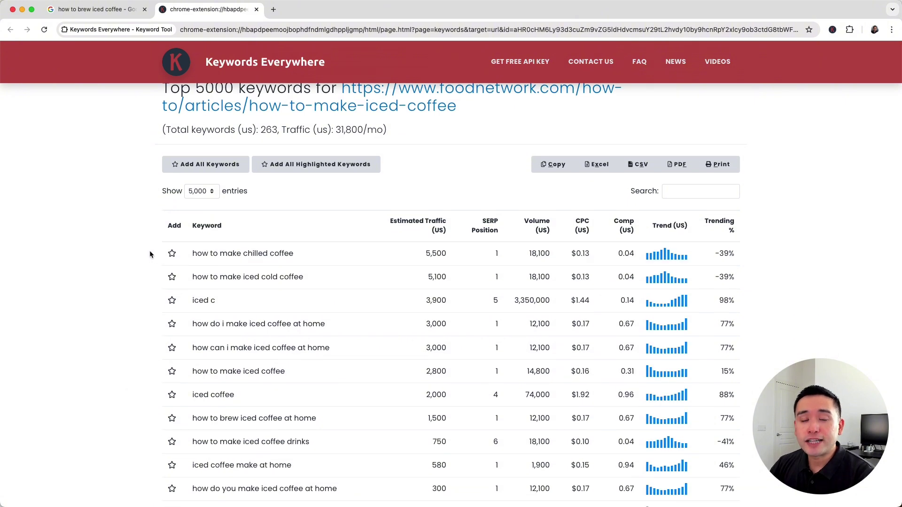
pyautogui.scroll(1, 154, 263)
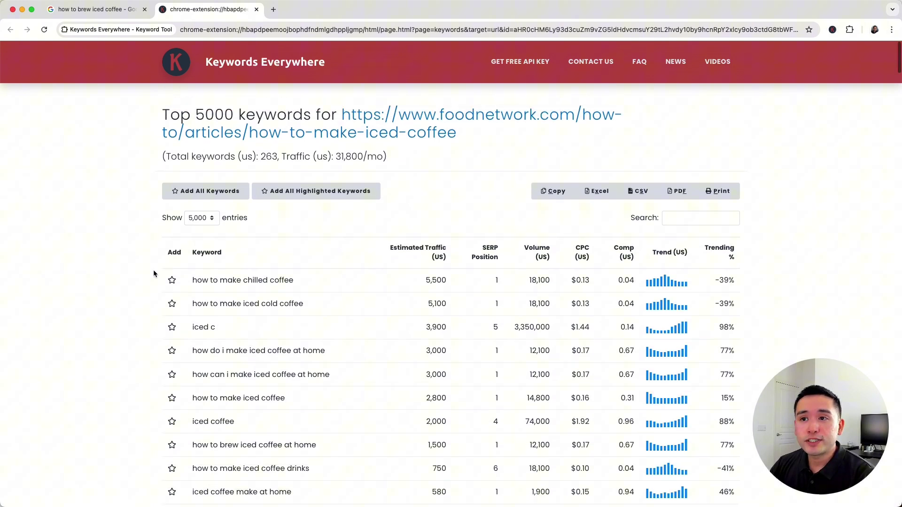
pyautogui.scroll(-1, 483, 144)
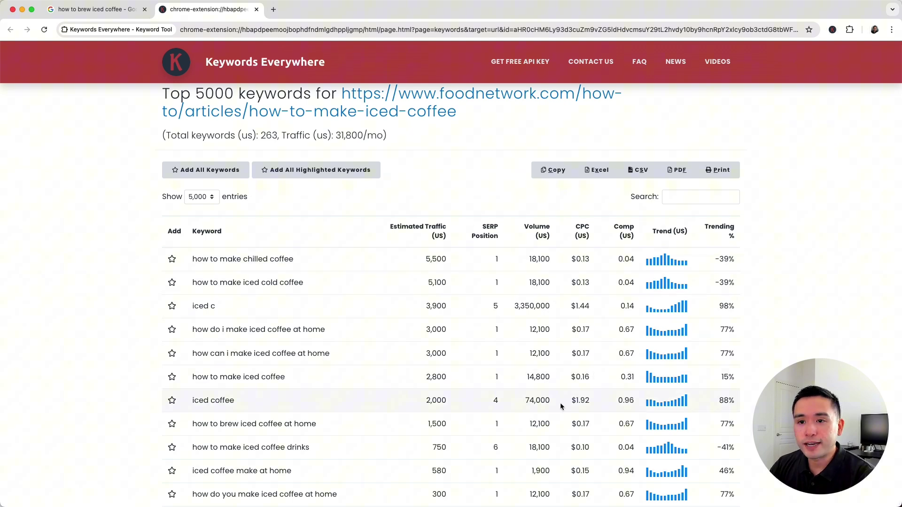
pyautogui.scroll(-2, 318, 293)
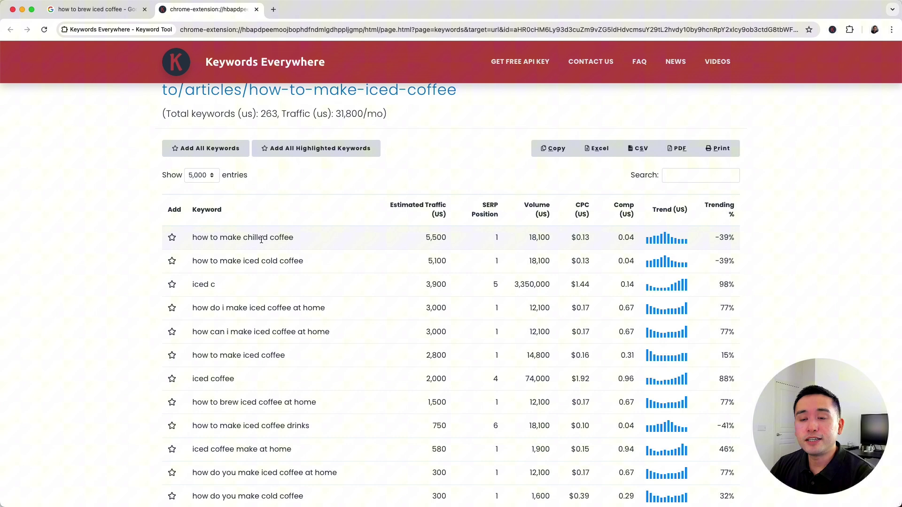
pyautogui.scroll(1, 275, 283)
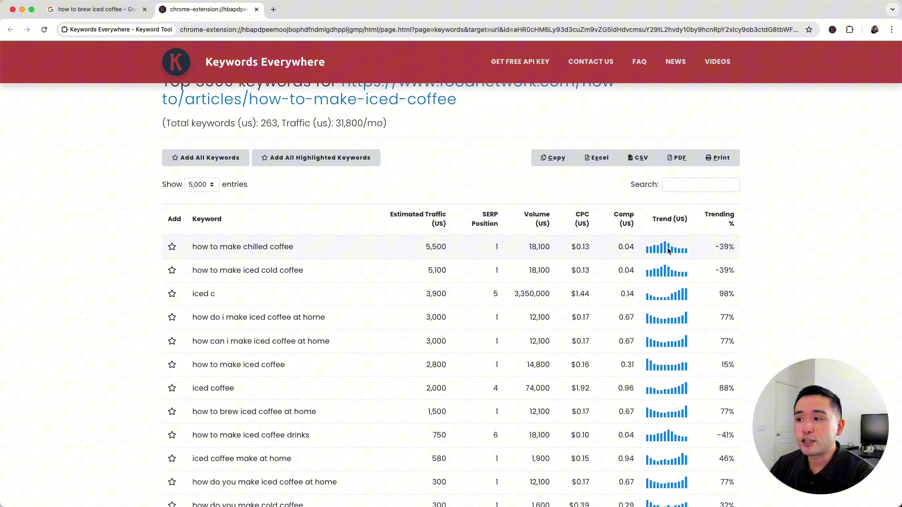
pyautogui.moveTo(668, 250)
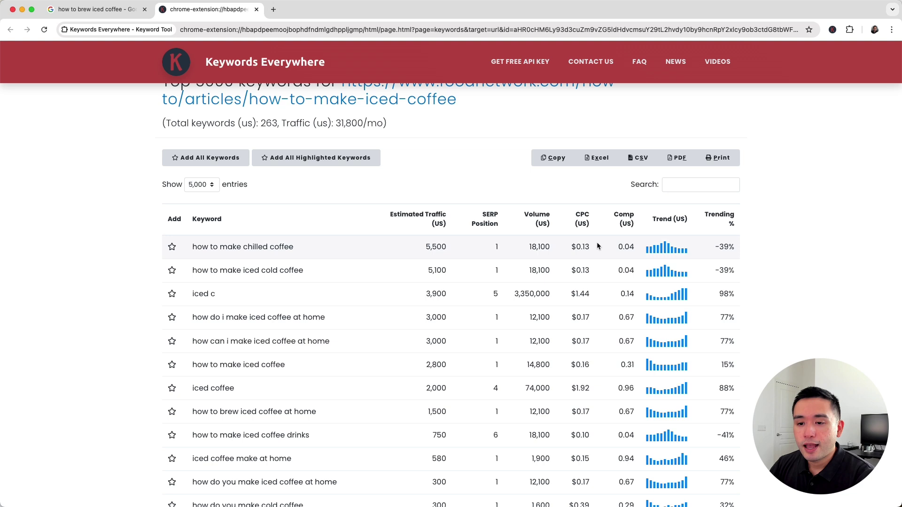
pyautogui.scroll(-1, 689, 241)
pyautogui.moveTo(193, 315); pyautogui.dragTo(285, 319)
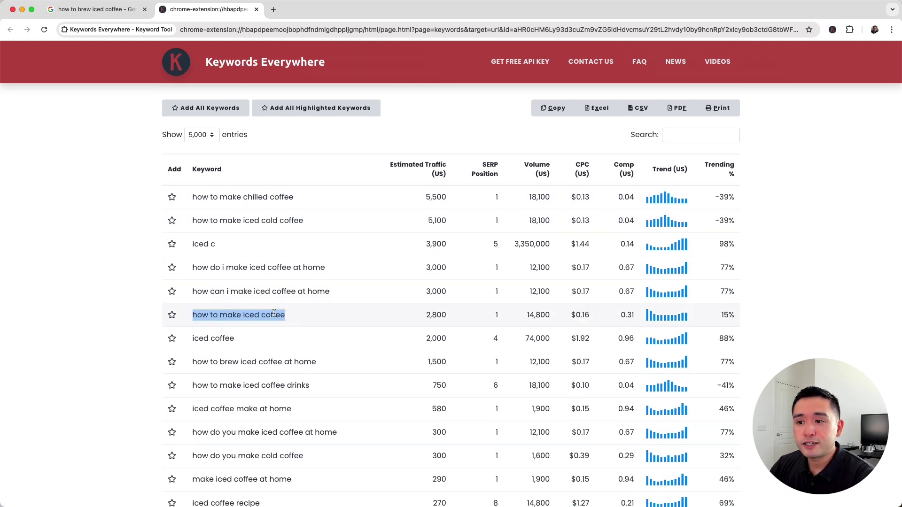
pyautogui.scroll(-1, 290, 315)
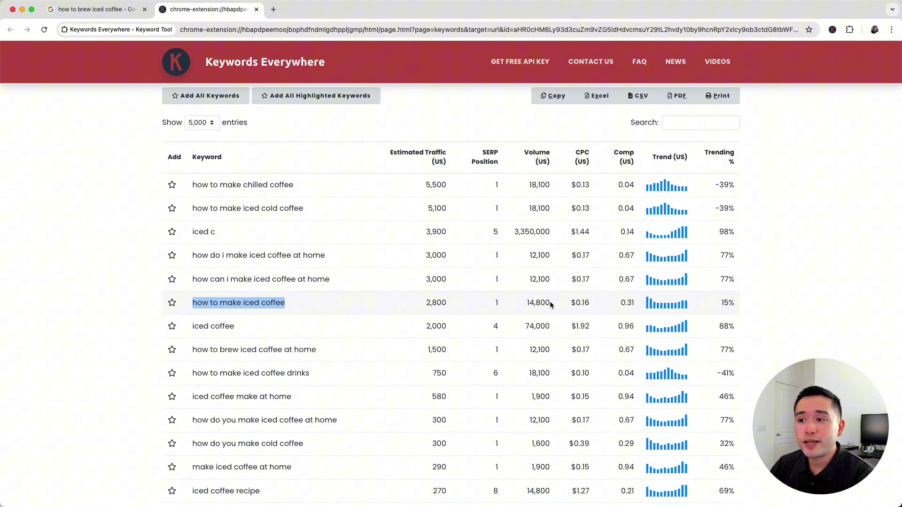
pyautogui.moveTo(550, 302); pyautogui.dragTo(525, 305)
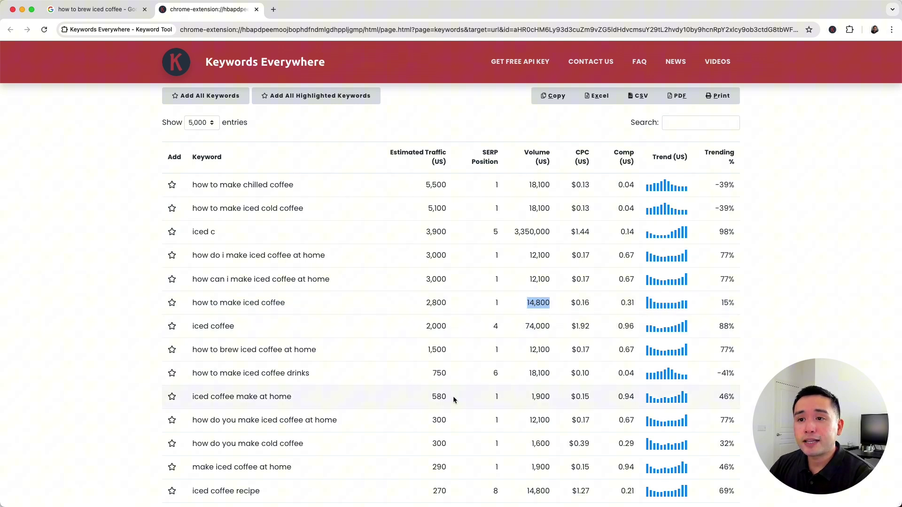
pyautogui.scroll(1, 376, 244)
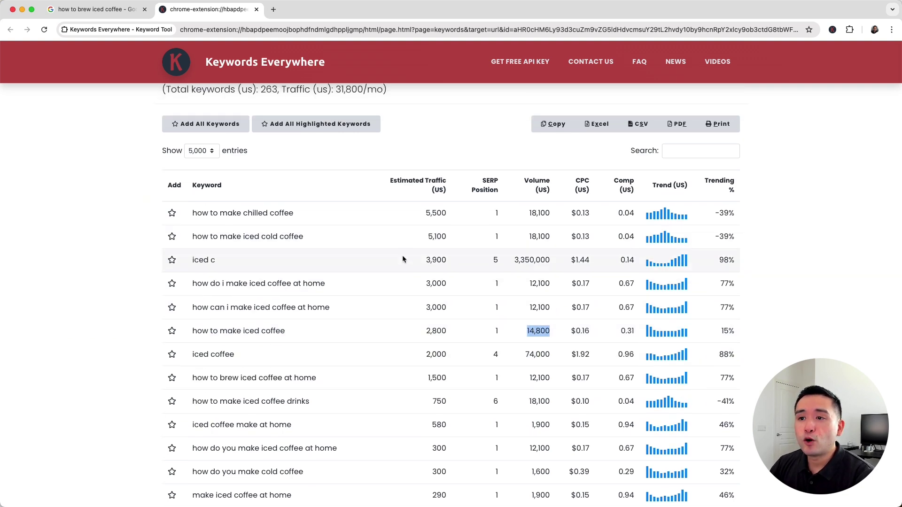
# Export the keyword table to Excel and filter SERP Position to 1–3, leaving 83 of 263 records
pyautogui.click(601, 136)
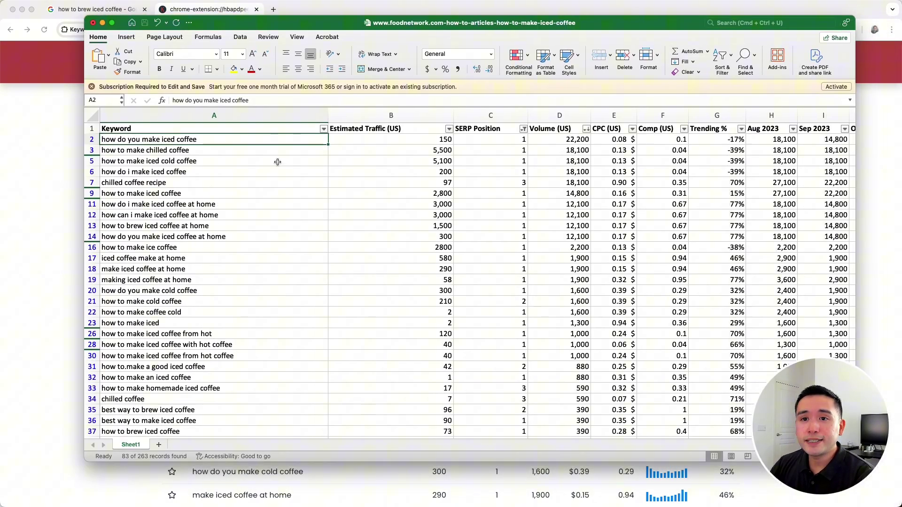
pyautogui.click(523, 130)
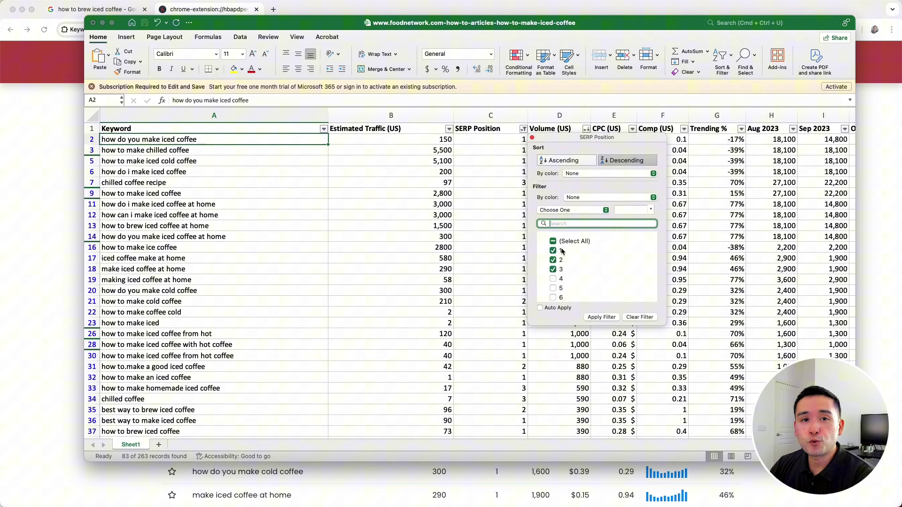
pyautogui.click(532, 138)
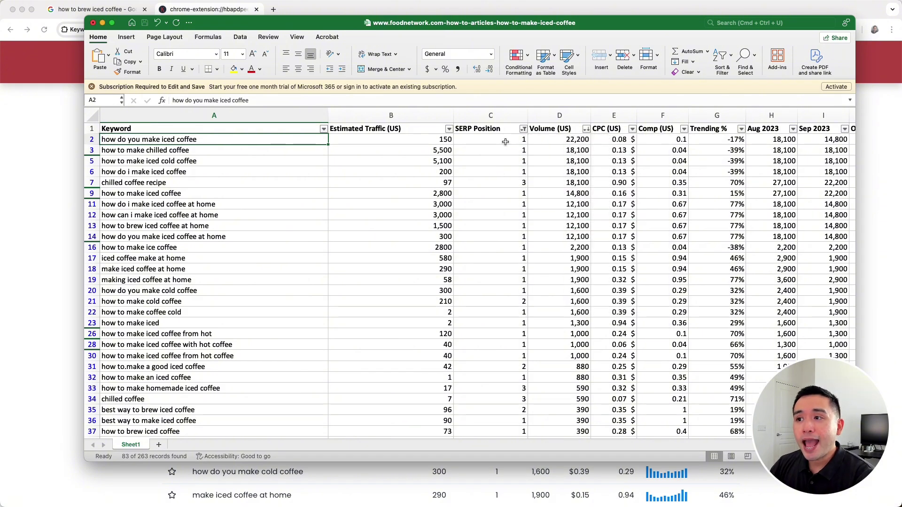
pyautogui.click(586, 129)
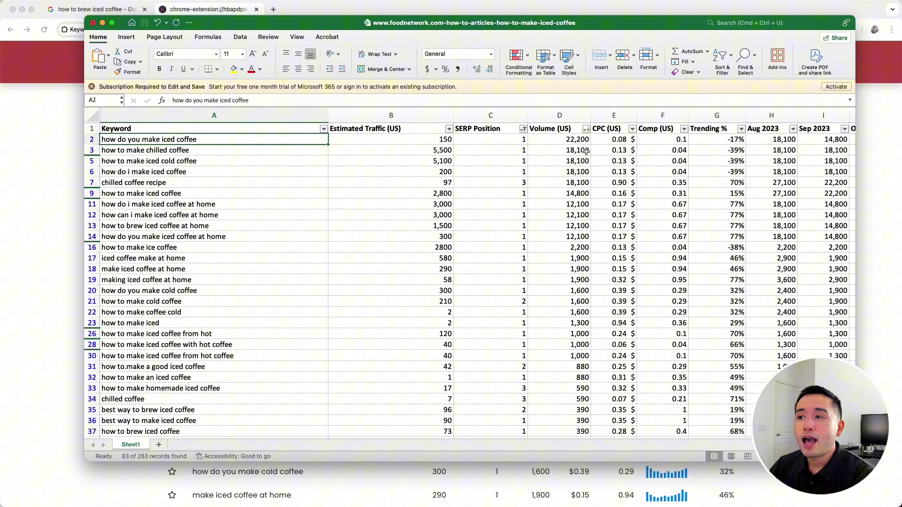
pyautogui.moveTo(578, 115); pyautogui.dragTo(554, 171)
pyautogui.click(288, 184)
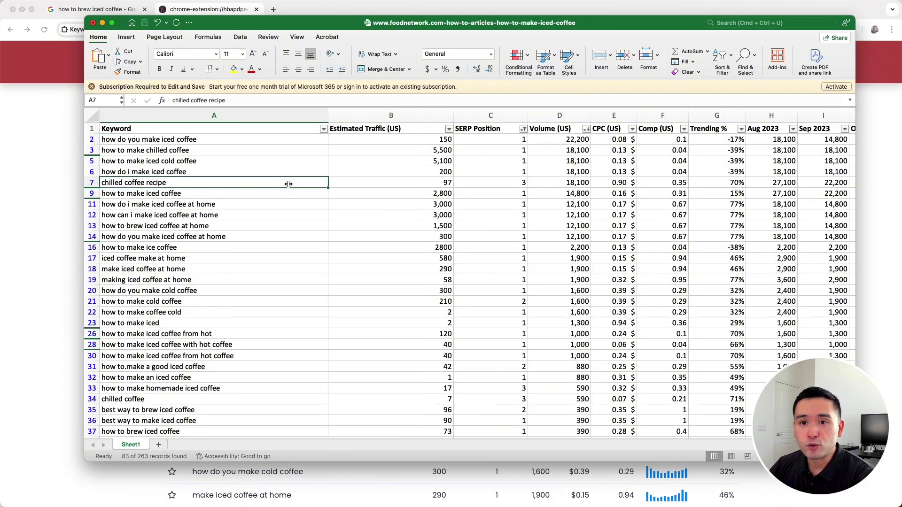
pyautogui.press('Right')
pyautogui.press('Down')
pyautogui.press('Down')
pyautogui.moveTo(211, 135); pyautogui.dragTo(600, 300)
pyautogui.click(606, 322)
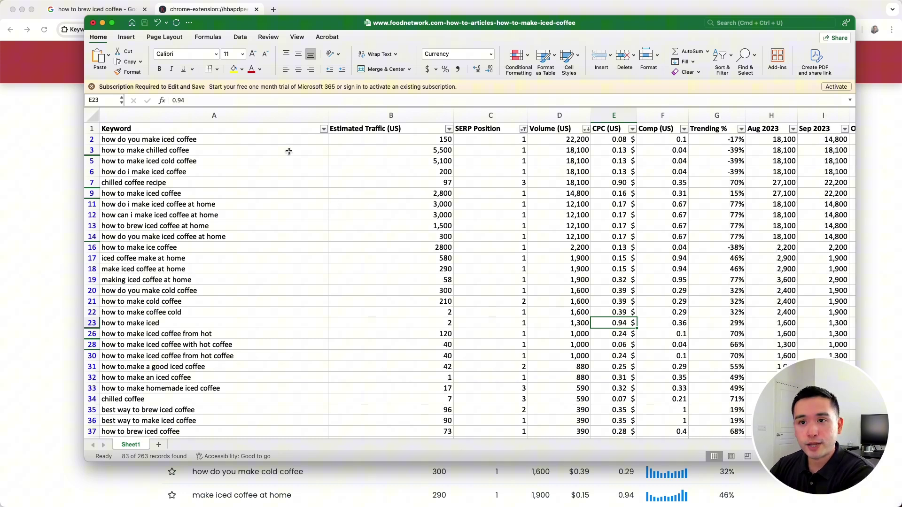
pyautogui.click(198, 141)
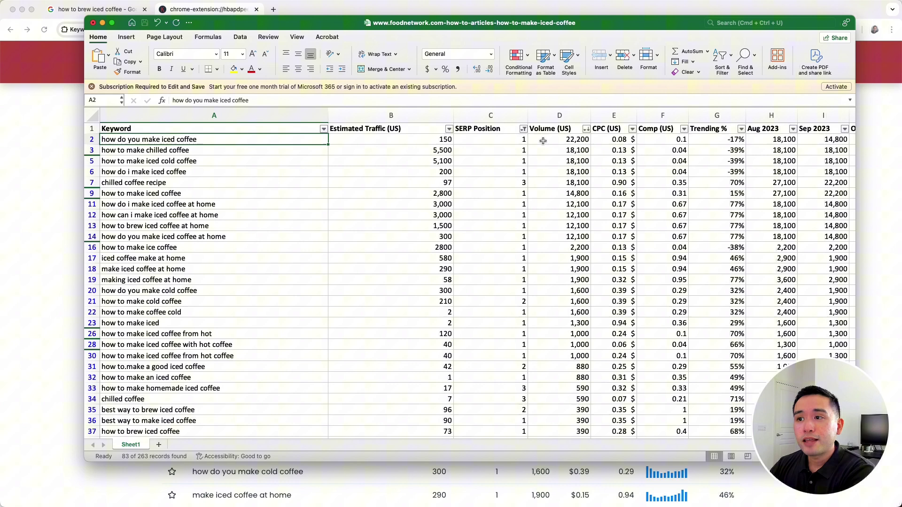
pyautogui.click(578, 140)
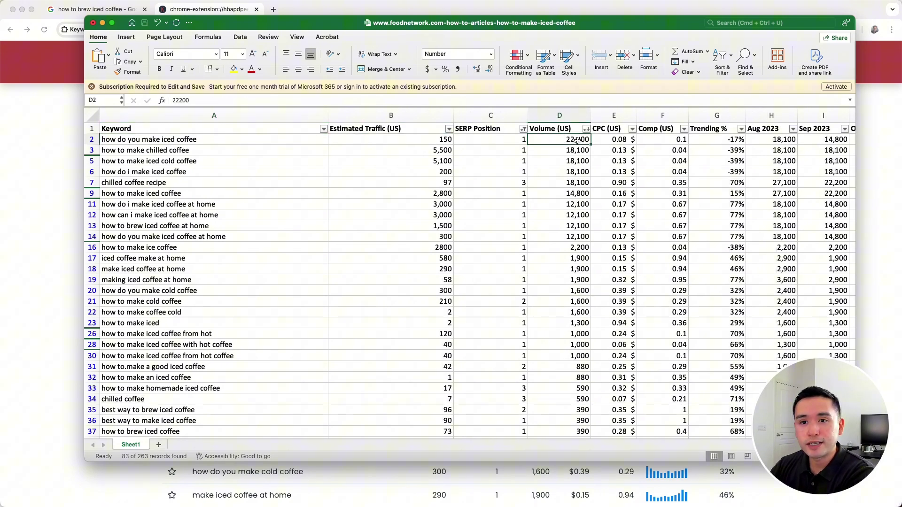
pyautogui.click(107, 196)
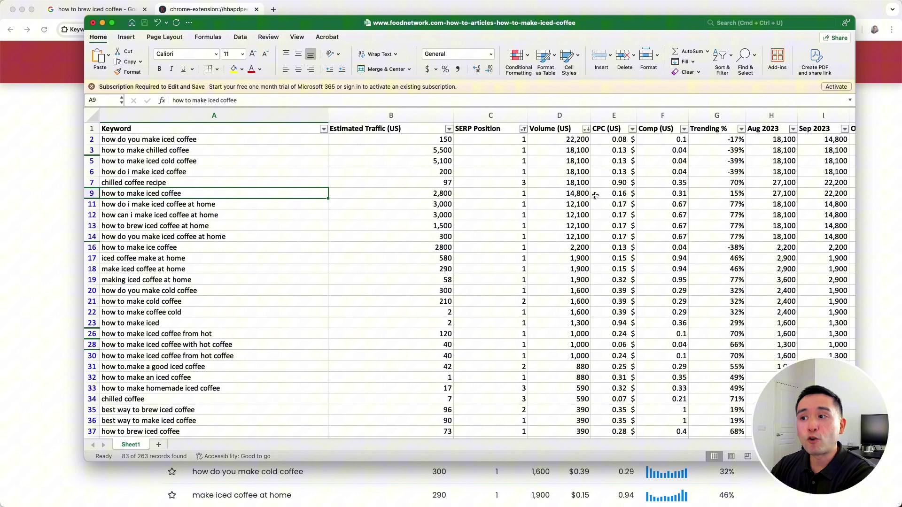
pyautogui.click(576, 197)
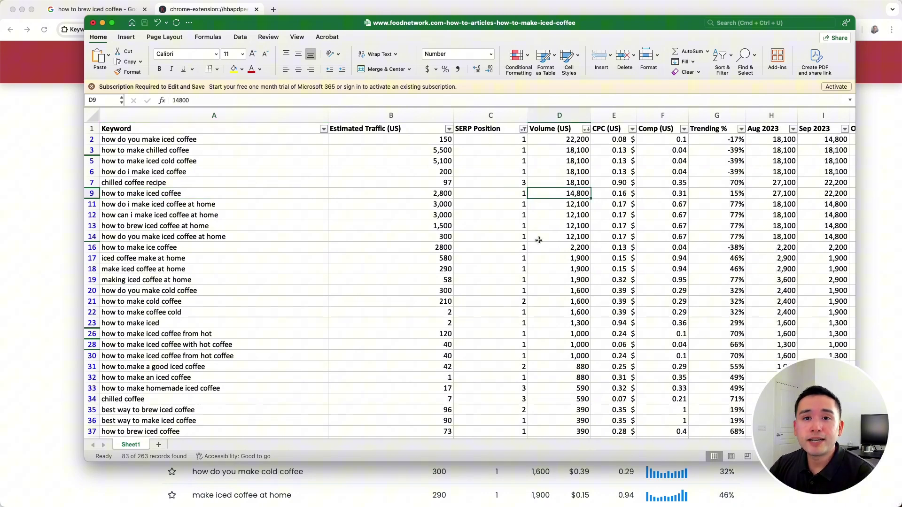
pyautogui.click(160, 138)
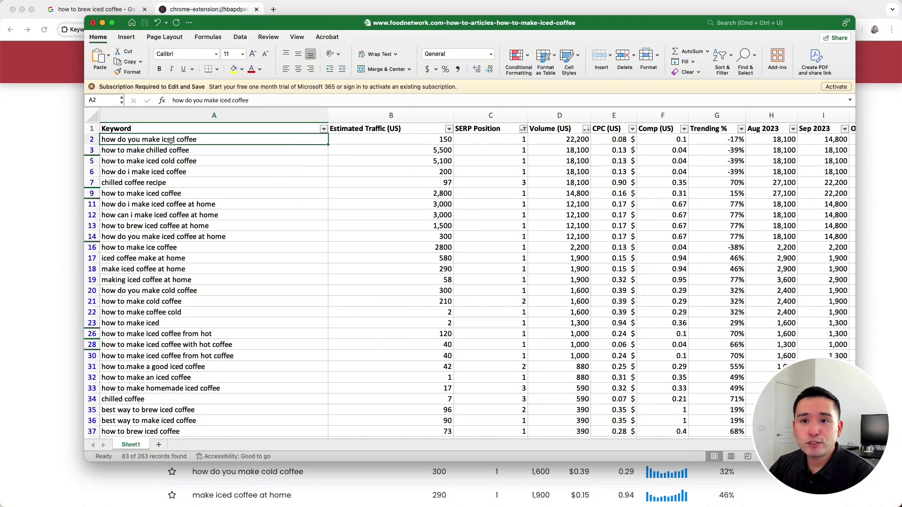
# Compare the top keywords by volume, led by 'how do you make iced coffee' at 22,200, then return to Google
pyautogui.click(109, 195)
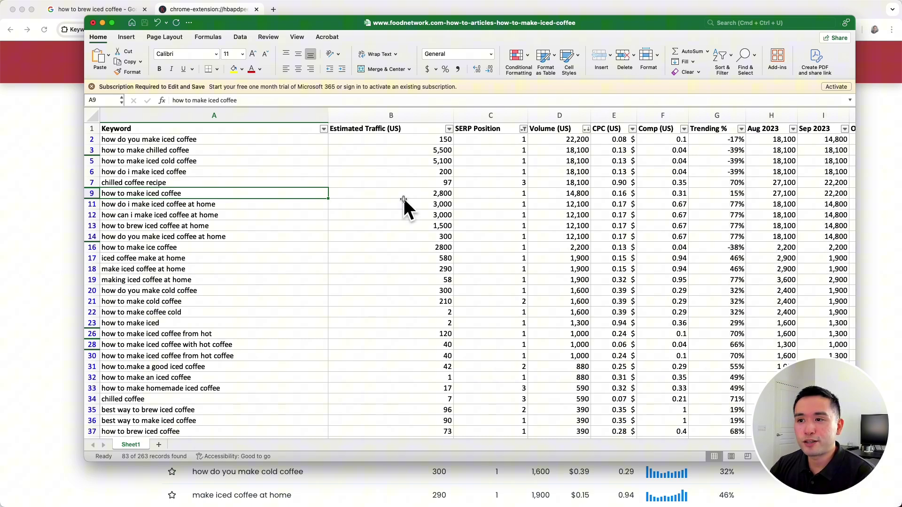
pyautogui.click(580, 197)
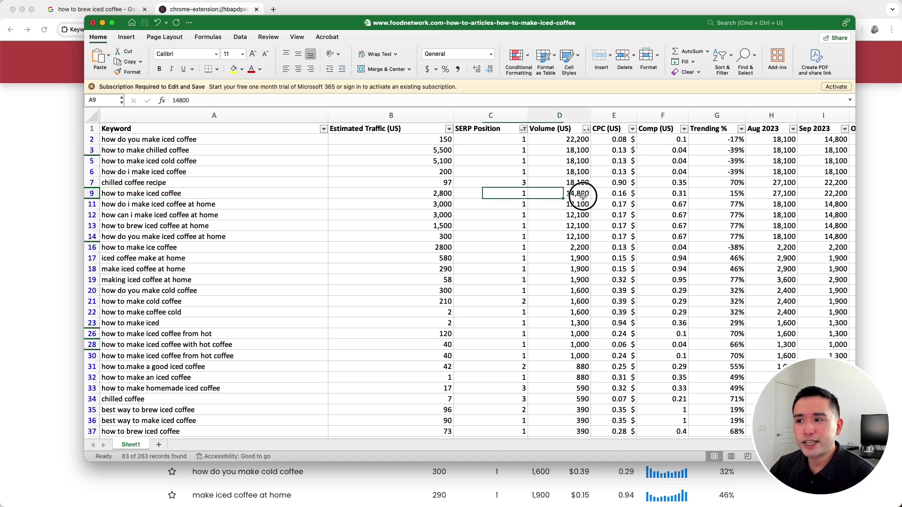
pyautogui.click(584, 139)
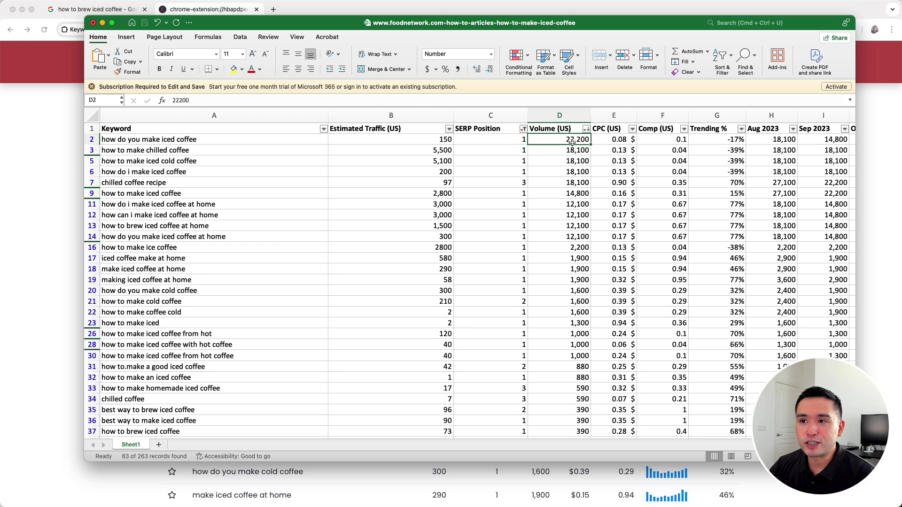
pyautogui.moveTo(570, 149); pyautogui.dragTo(269, 178)
pyautogui.click(270, 181)
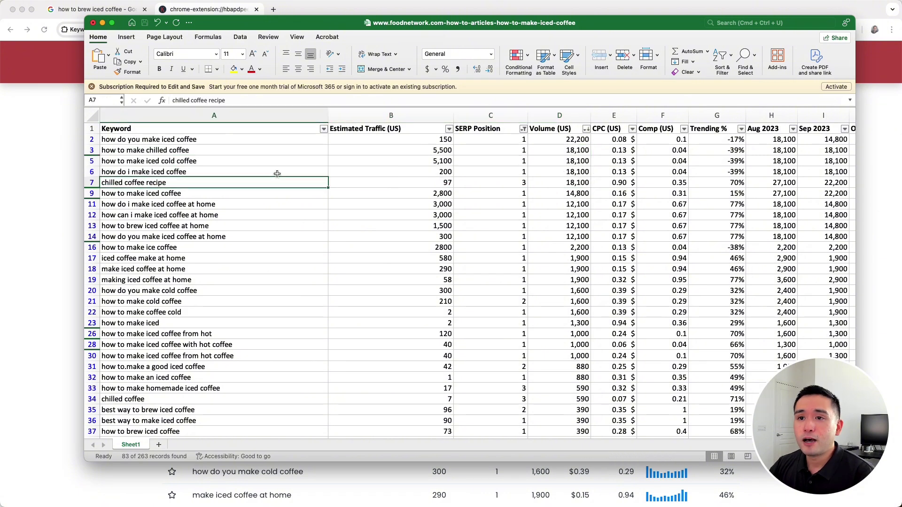
pyautogui.click(215, 140)
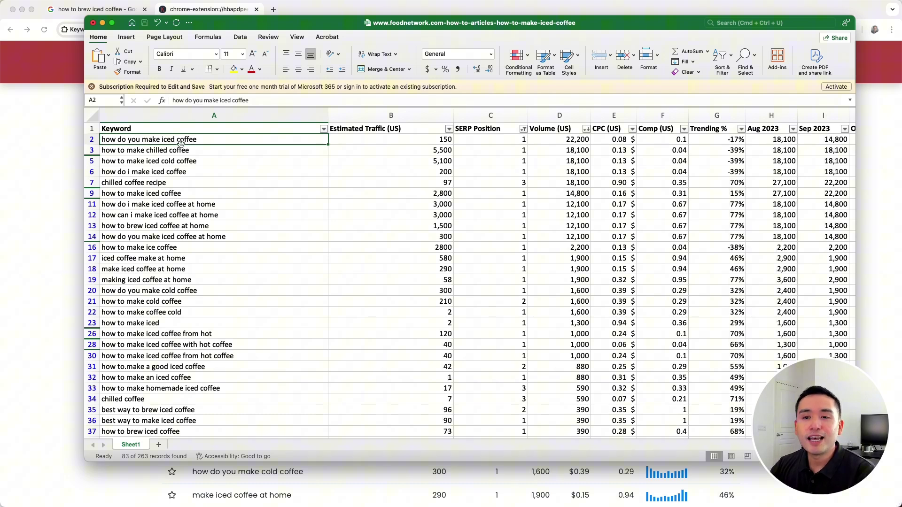
pyautogui.click(52, 114)
pyautogui.click(126, 9)
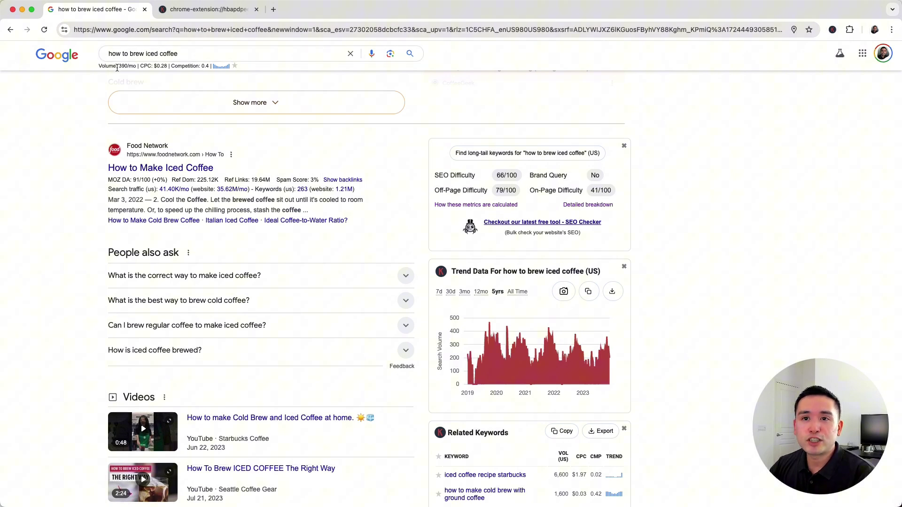
# Zoom in to confirm the 390/mo volume for 'how to brew iced coffee', then return to Excel
pyautogui.press('super+equal')
pyautogui.press('super+equal')
pyautogui.press('super+equal')
pyautogui.press('super+equal')
pyautogui.press('super+equal')
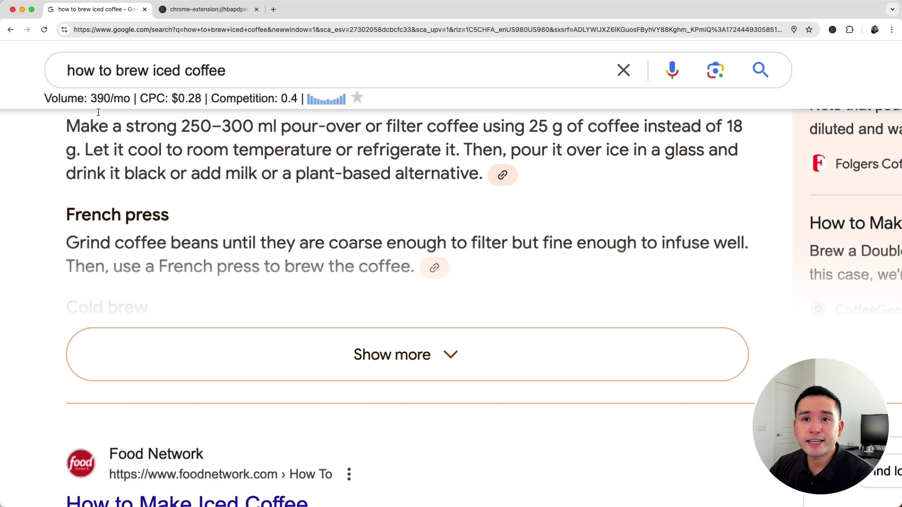
pyautogui.press('super+0')
pyautogui.scroll(2, 101, 92)
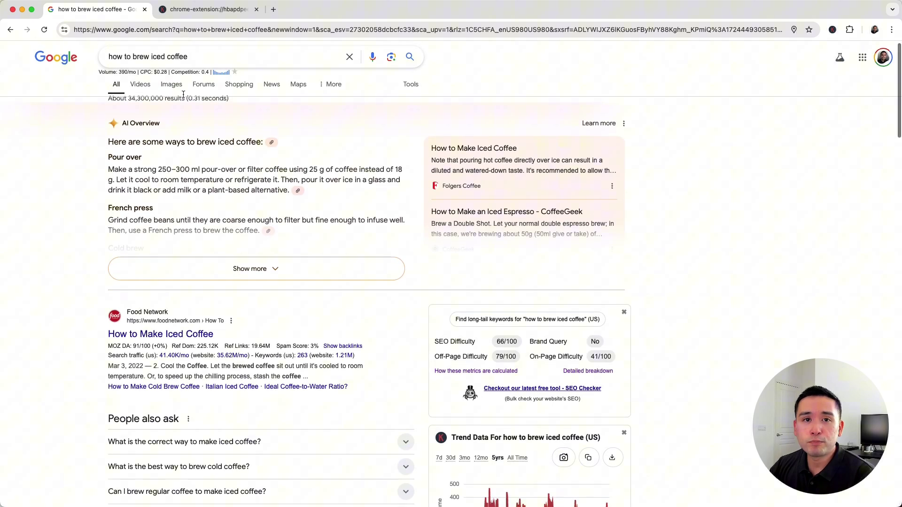
pyautogui.scroll(-1, 108, 324)
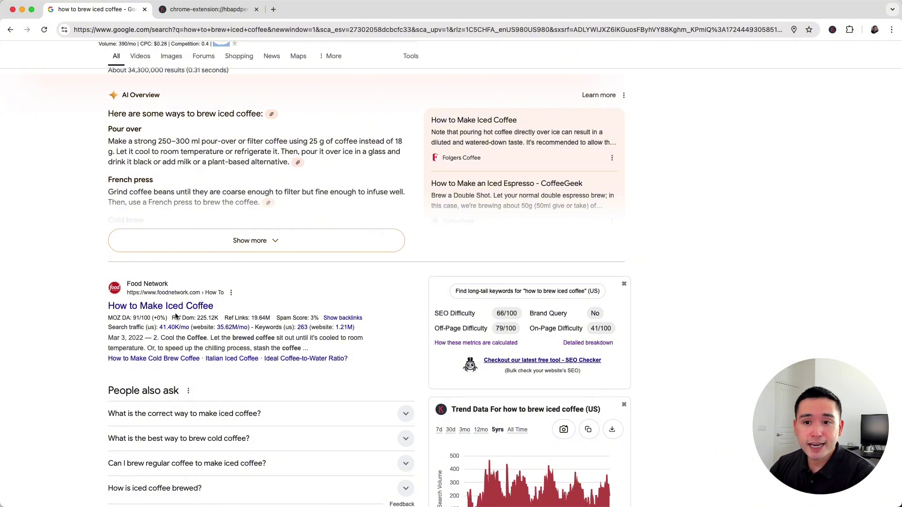
pyautogui.moveTo(117, 335)
pyautogui.scroll(1, 229, 325)
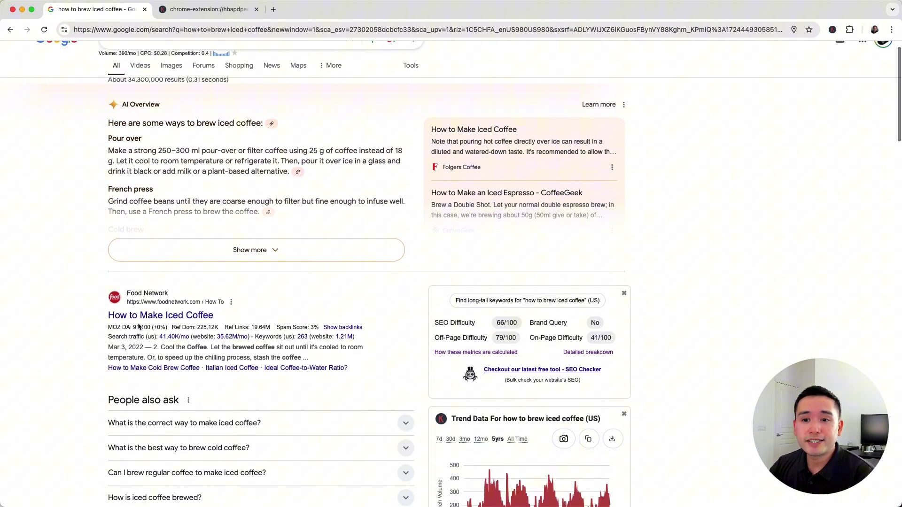
pyautogui.press('super+Tab')
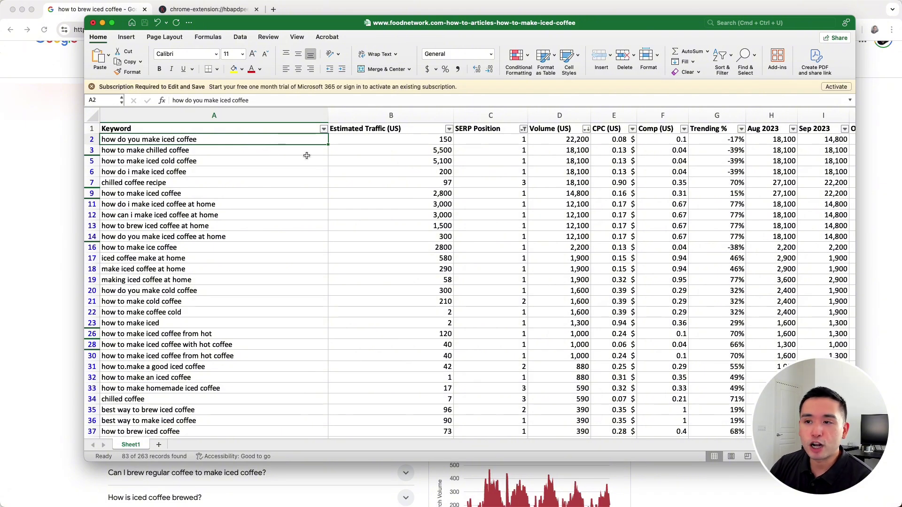
# Select the Volume column to read its 184,140 sum across 84 values, briefly visiting Chrome in between
pyautogui.click(554, 141)
pyautogui.click(558, 116)
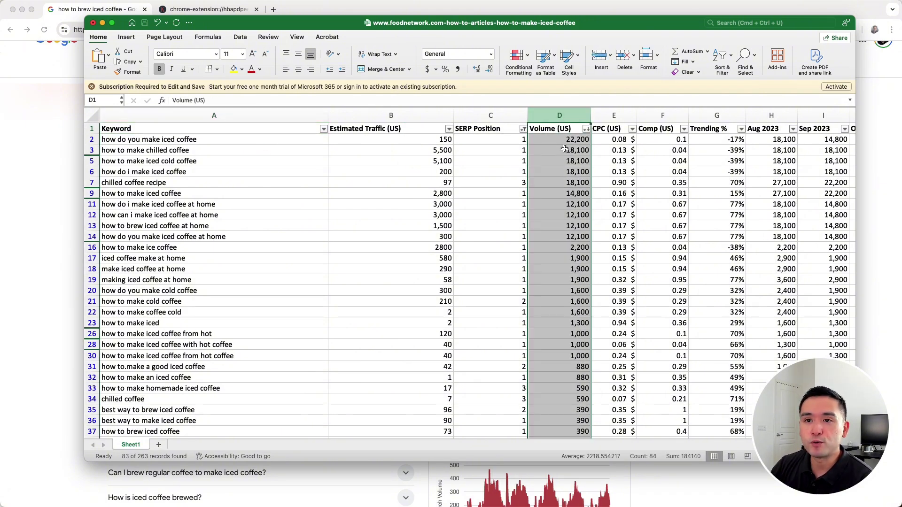
pyautogui.click(47, 165)
pyautogui.scroll(1, 54, 274)
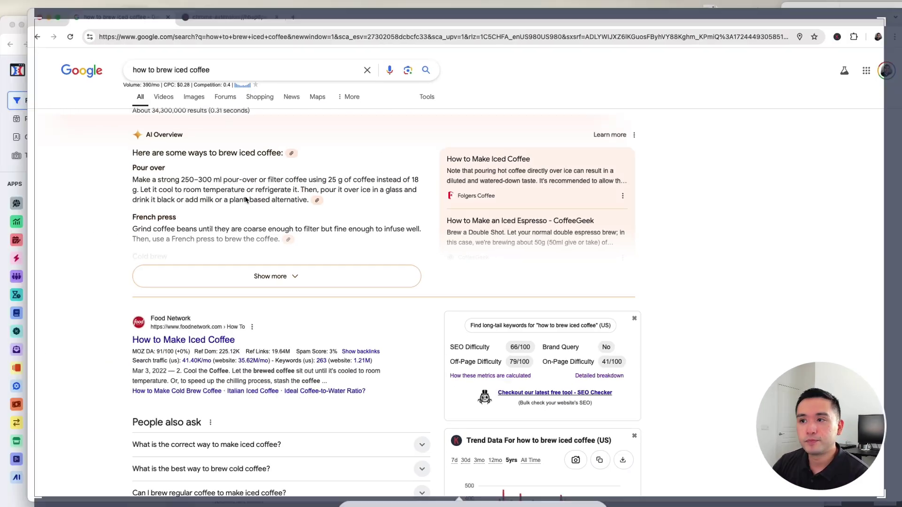
pyautogui.click(14, 263)
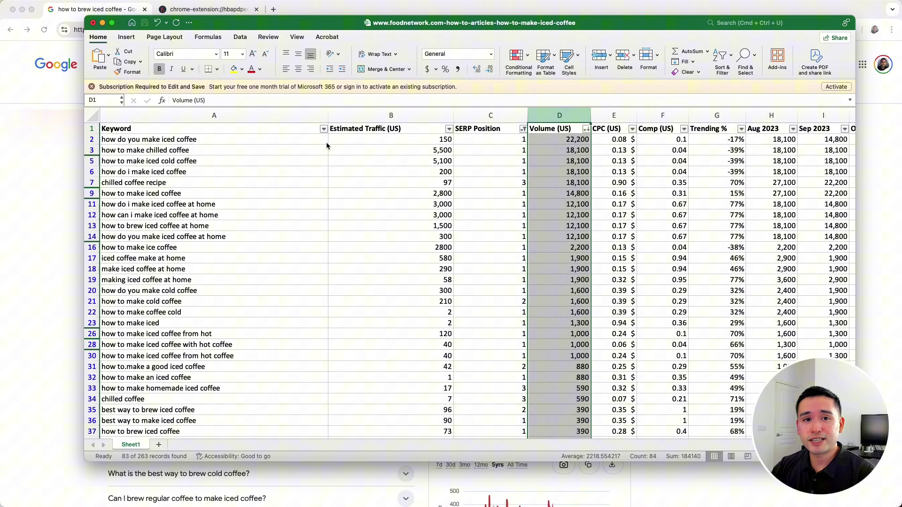